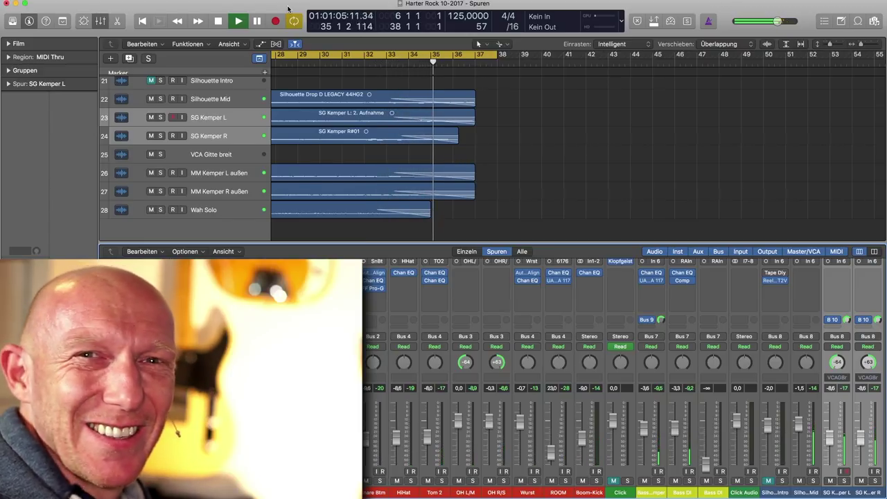
# Stop playback, return the playhead to the cycle start at bar 6 and look over the guitar regions
pyautogui.press('space')
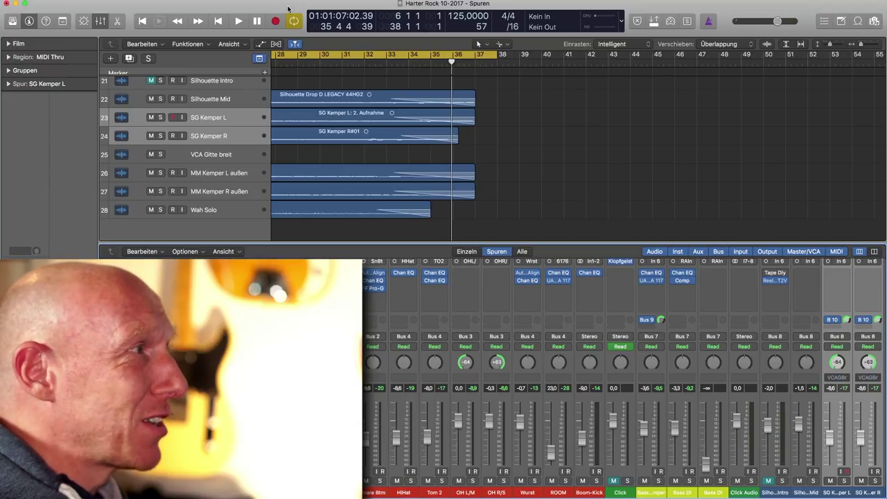
pyautogui.press('Return')
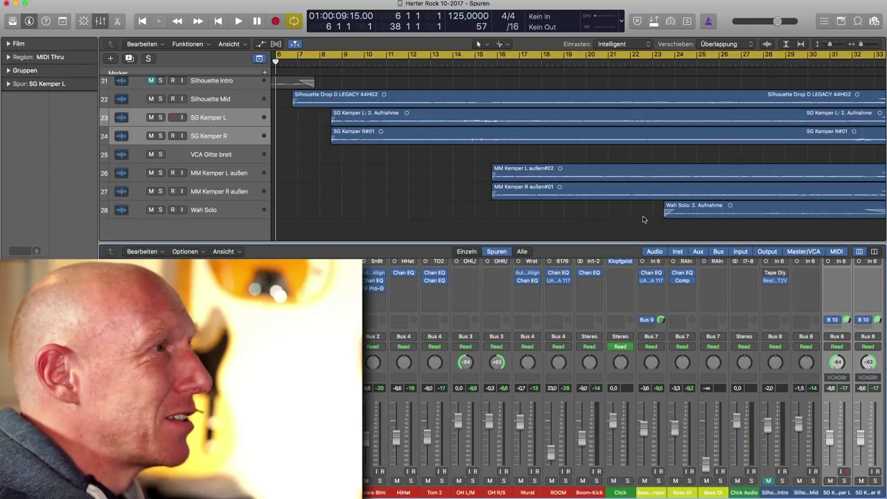
pyautogui.hscroll(10, 648, 205)
pyautogui.hscroll(-2, 520, 197)
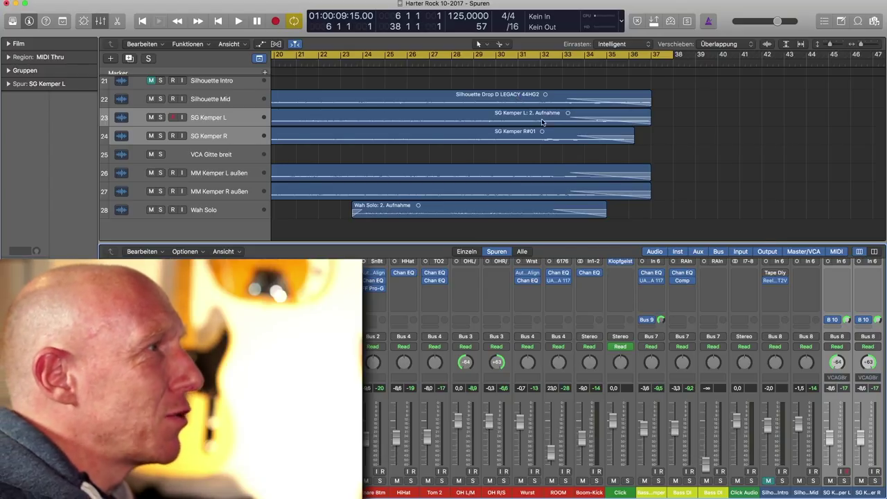
pyautogui.hscroll(-12, 544, 119)
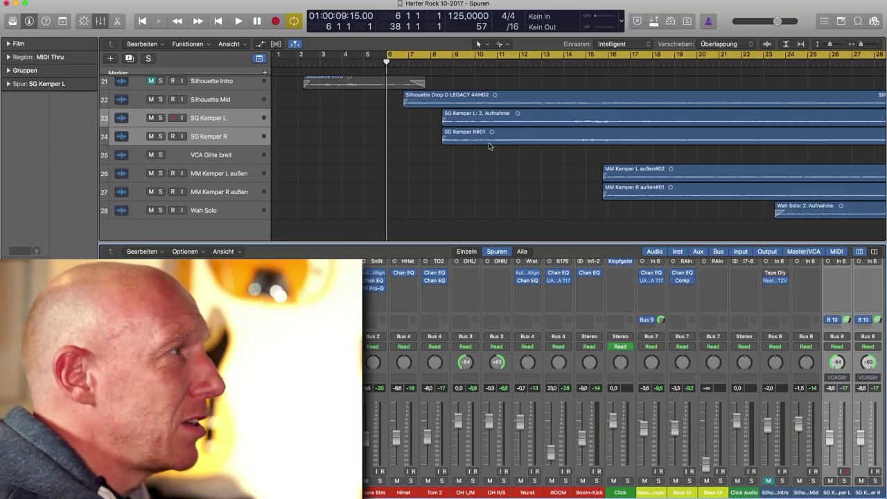
# Select the Silhouette Mid track, switch the selection to both SG Kemper tracks, and place the playhead about a bar after their regions begin
pyautogui.moveTo(425, 124); pyautogui.dragTo(809, 229)
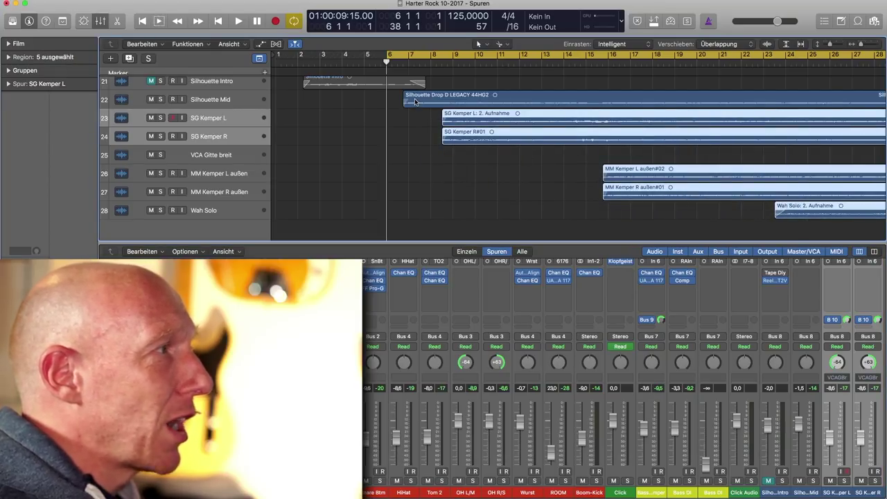
pyautogui.hscroll(5, 415, 102)
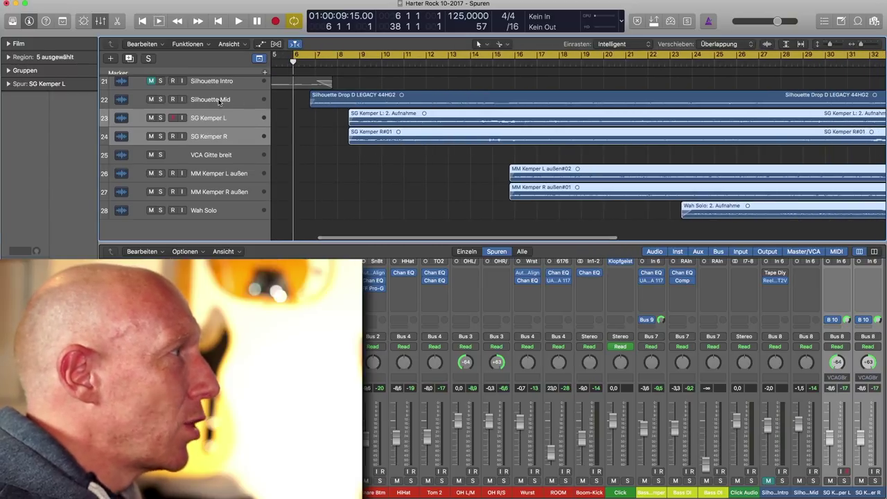
pyautogui.click(219, 101)
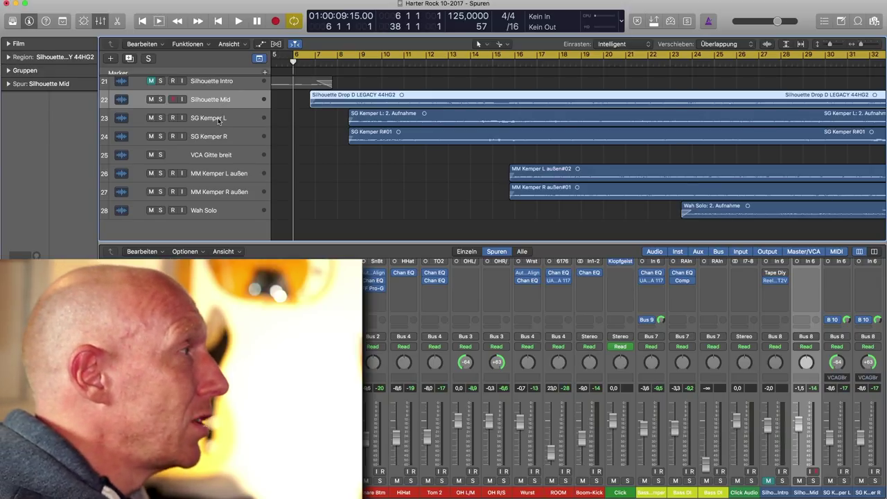
pyautogui.click(219, 120)
pyautogui.keyDown('shift'); pyautogui.click(210, 137); pyautogui.keyUp('shift')
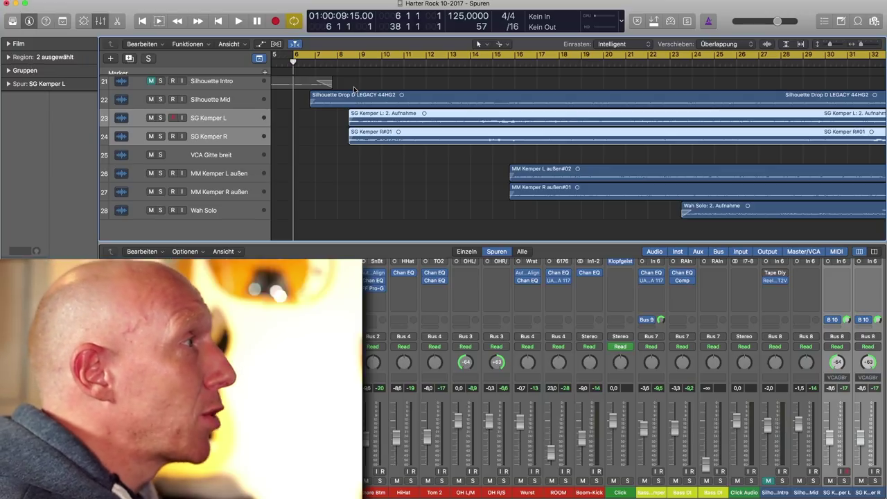
pyautogui.click(338, 64)
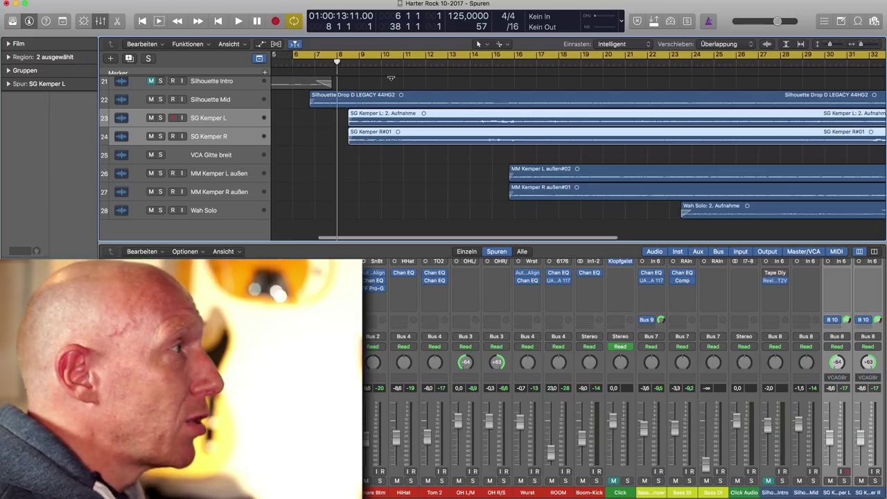
pyautogui.click(371, 63)
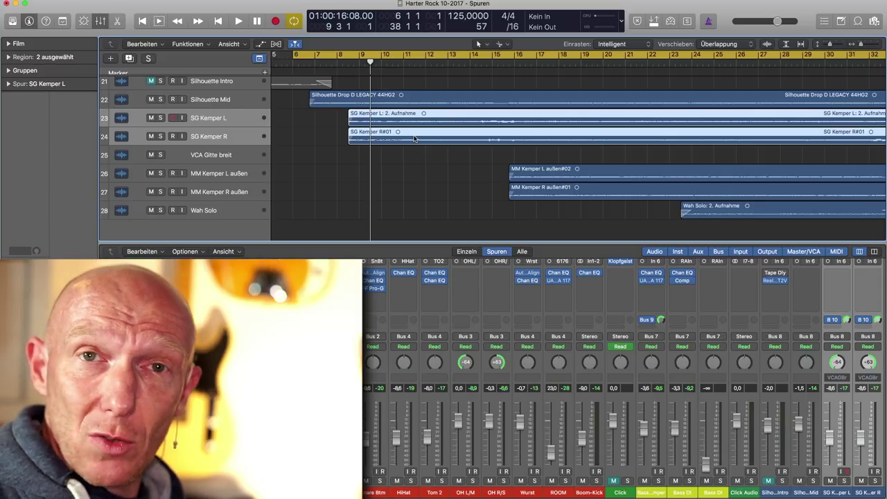
# Select the VCA Gitte breit track and show track automation to examine its volume curve beside the SG Kemper tracks
pyautogui.click(224, 156)
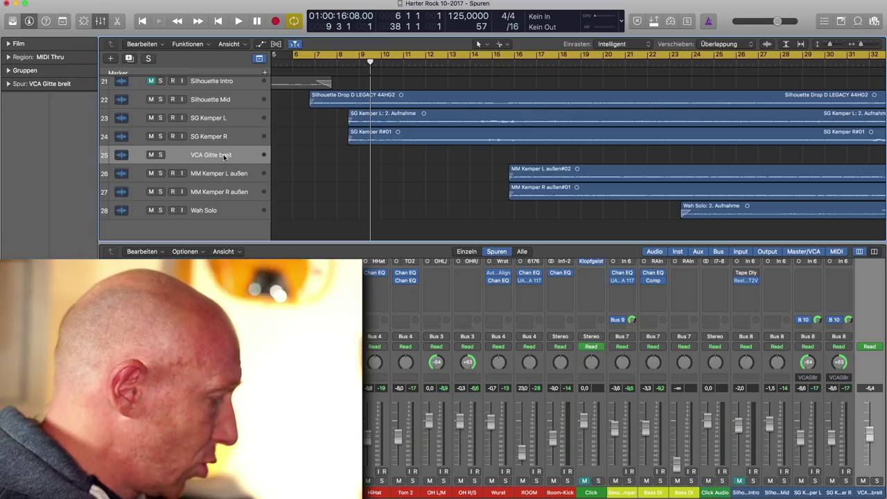
pyautogui.press('a')
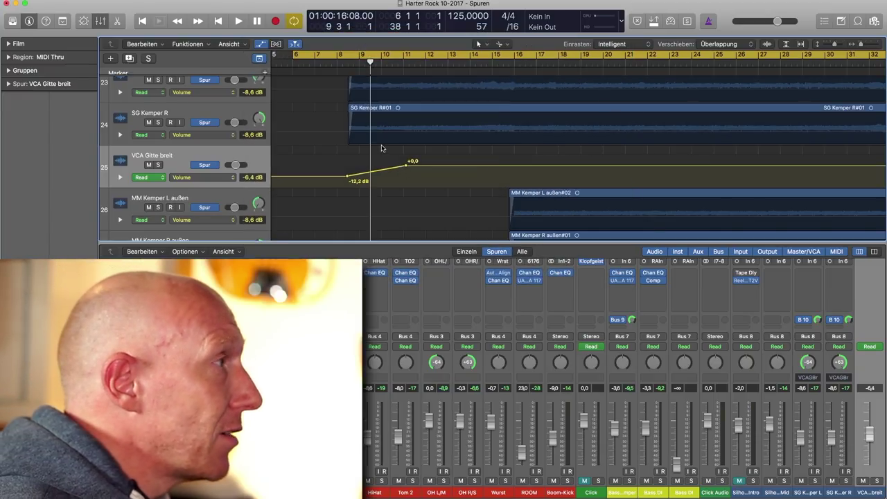
pyautogui.scroll(3, 381, 147)
pyautogui.scroll(2, 381, 148)
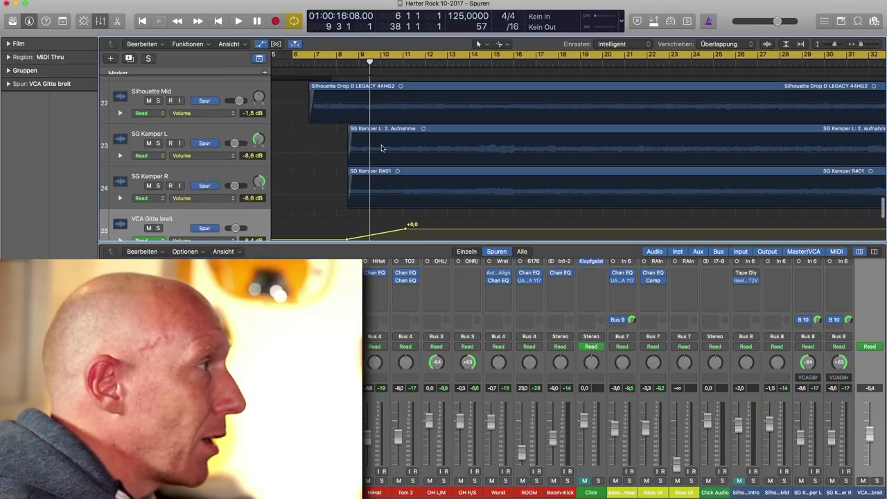
pyautogui.scroll(-2, 392, 192)
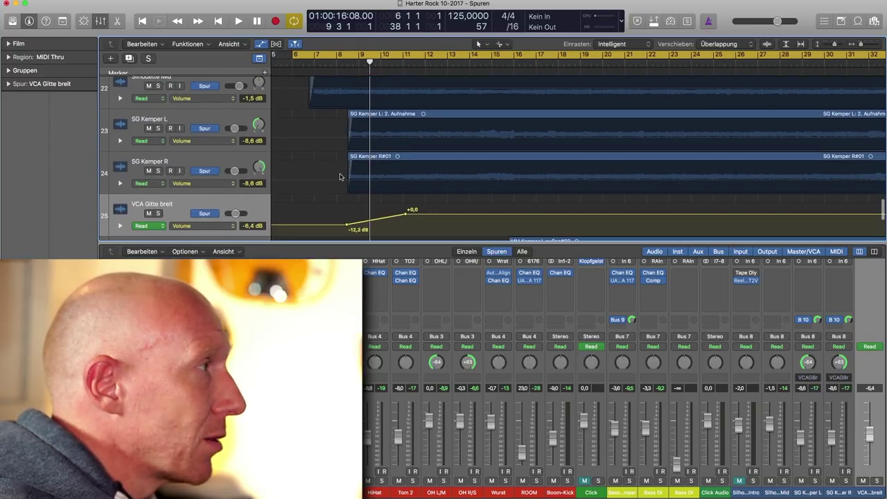
pyautogui.hscroll(2, 321, 96)
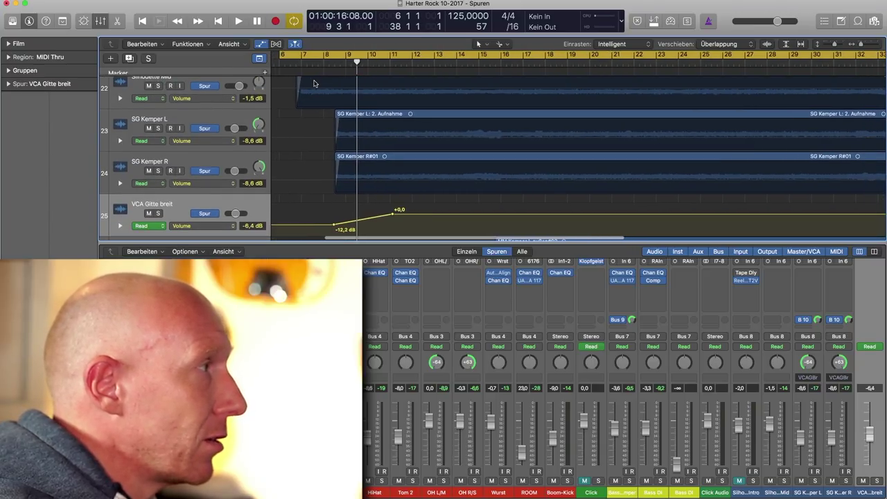
# Play the song from about bar 7 through the VCA volume curve and stop in bar 12
pyautogui.click(302, 63)
pyautogui.press('space')
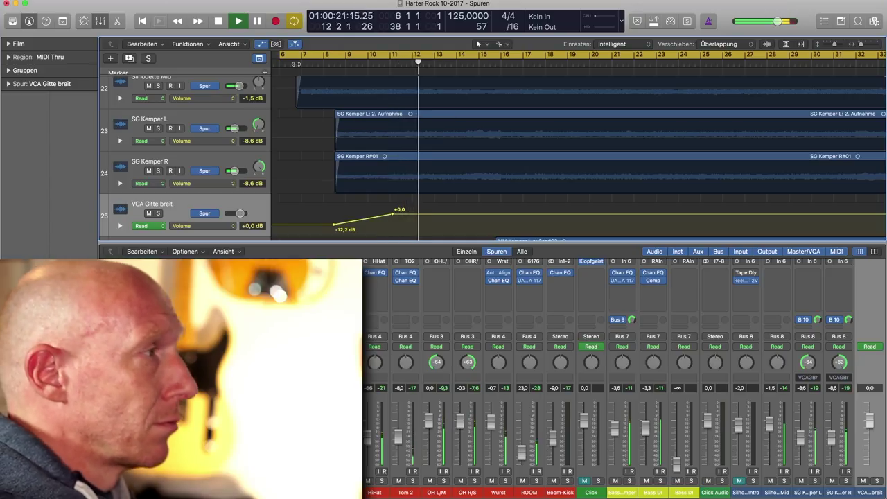
pyautogui.press('space')
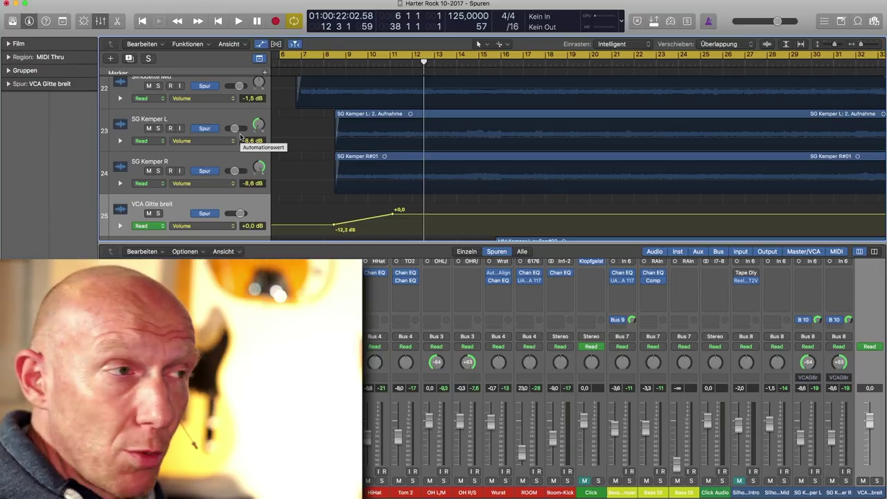
# Solo the VCA Gitte breit track and hide the track automation lanes
pyautogui.press('s')
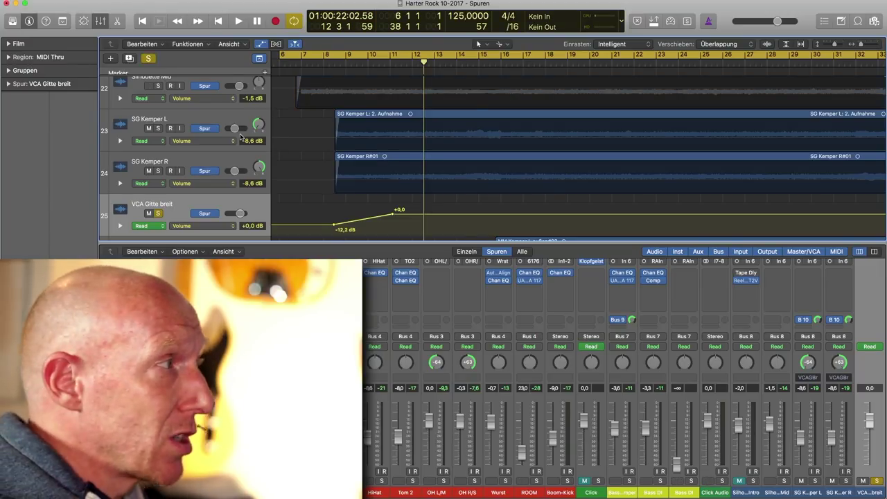
pyautogui.scroll(1, 251, 132)
pyautogui.press('z')
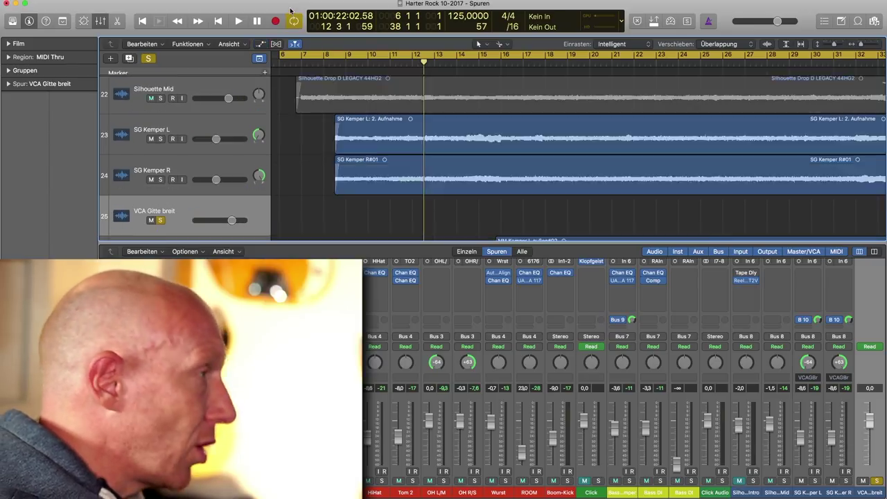
pyautogui.scroll(-2, 304, 97)
pyautogui.hscroll(2, 196, 139)
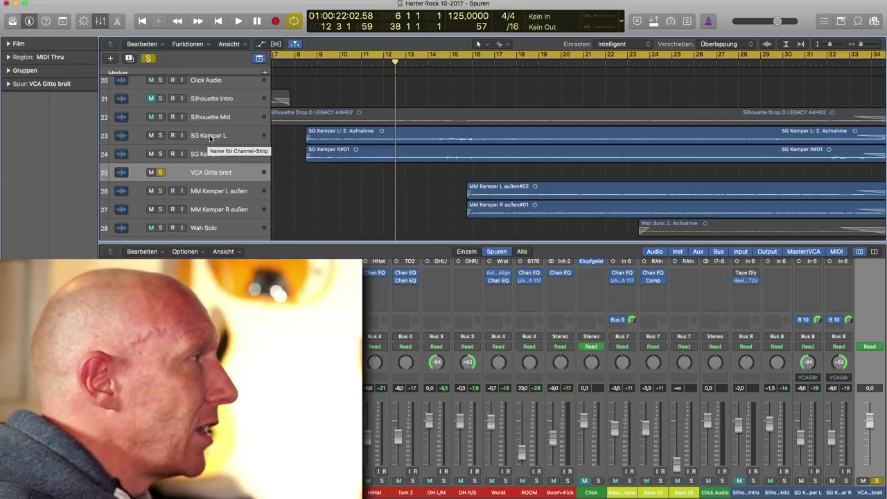
# Select the SG Kemper L track, locate the Gitte X-Cross channel fed by its Bus 10 send, and widen the mixer channel strips
pyautogui.click(208, 141)
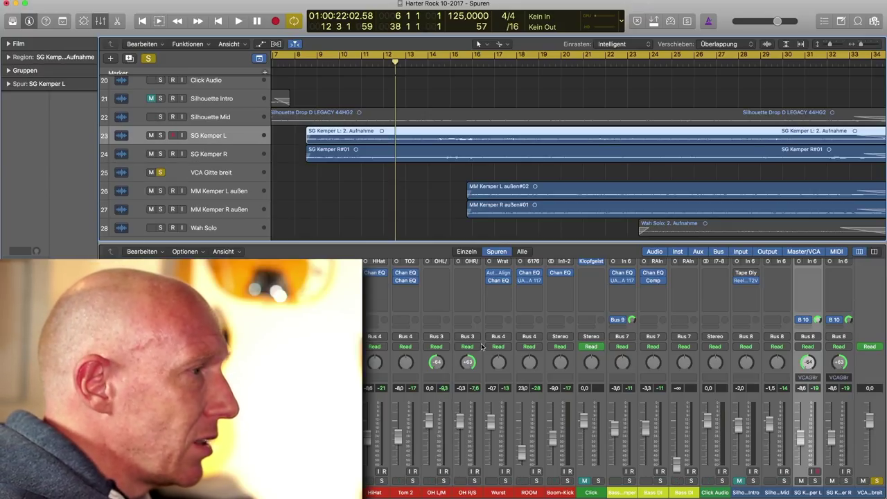
pyautogui.hscroll(10, 425, 350)
pyautogui.hscroll(-1, 425, 350)
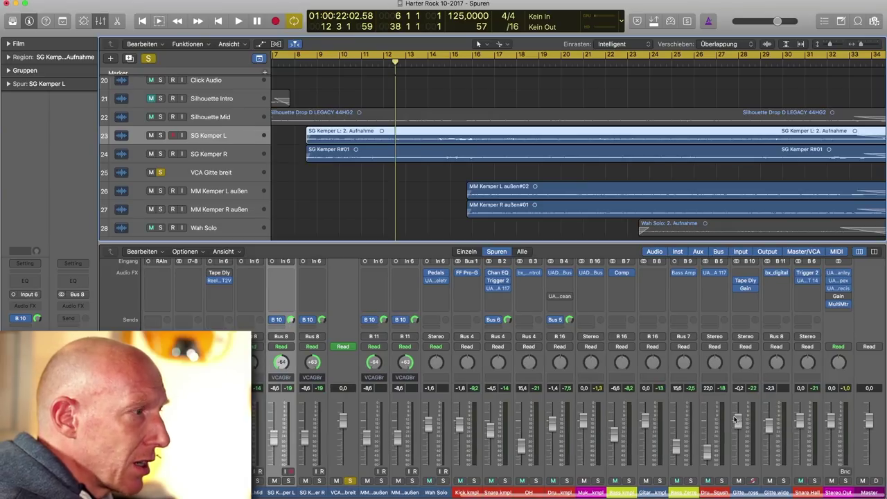
pyautogui.click(282, 322)
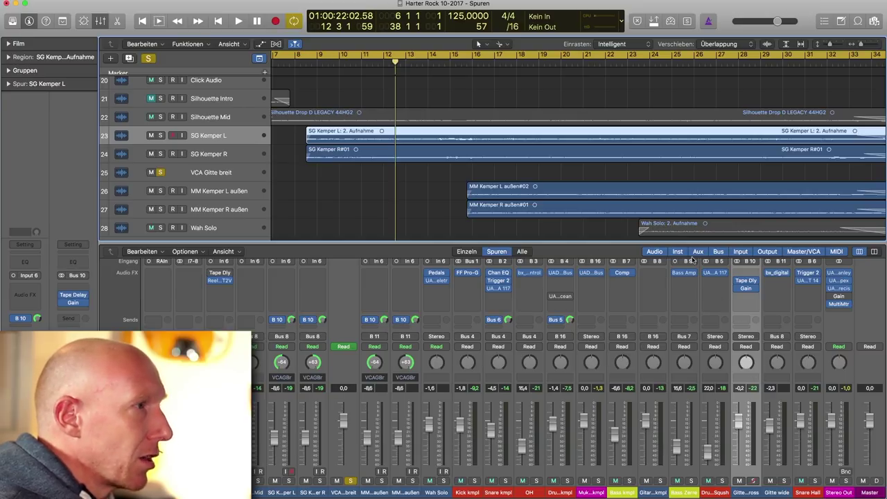
pyautogui.click(874, 251)
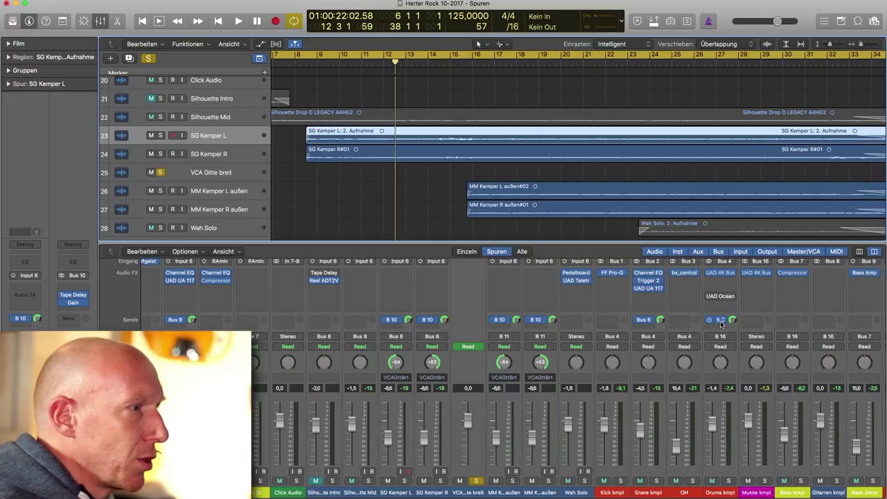
pyautogui.hscroll(6, 720, 321)
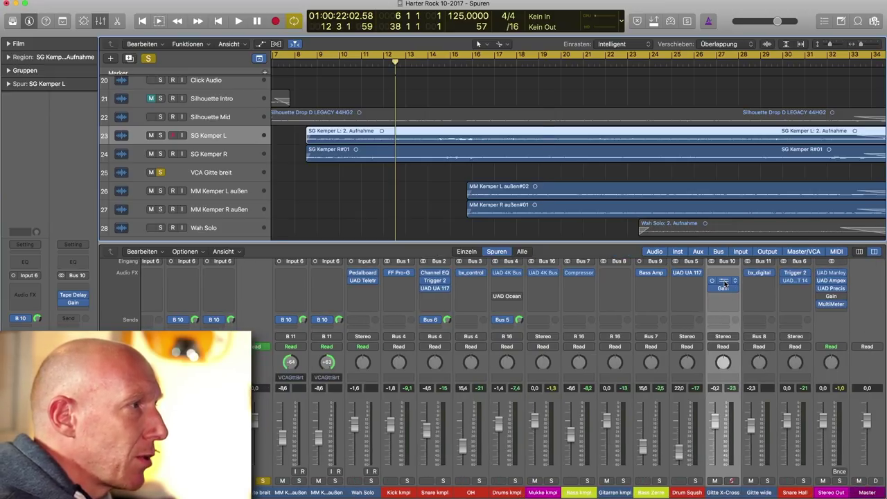
# Inspect the Tape Delay and Gain plug-in settings on the Gitte X-Cross channel and close both windows
pyautogui.click(723, 283)
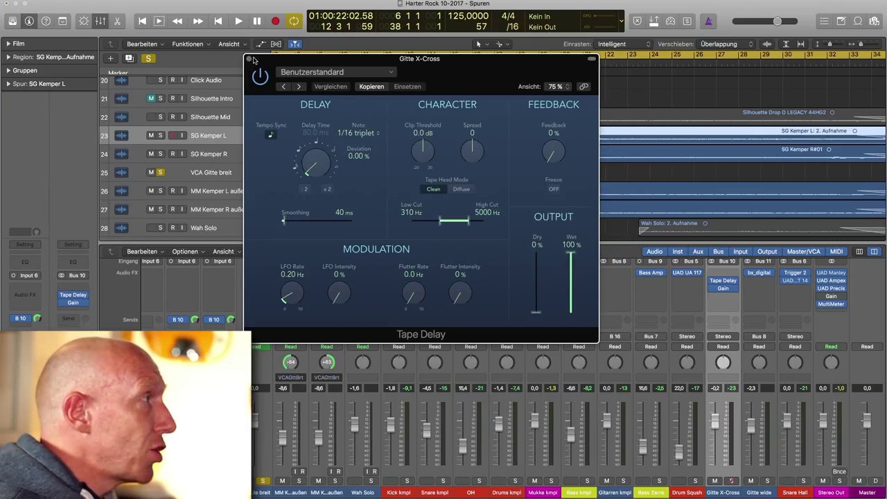
pyautogui.click(250, 59)
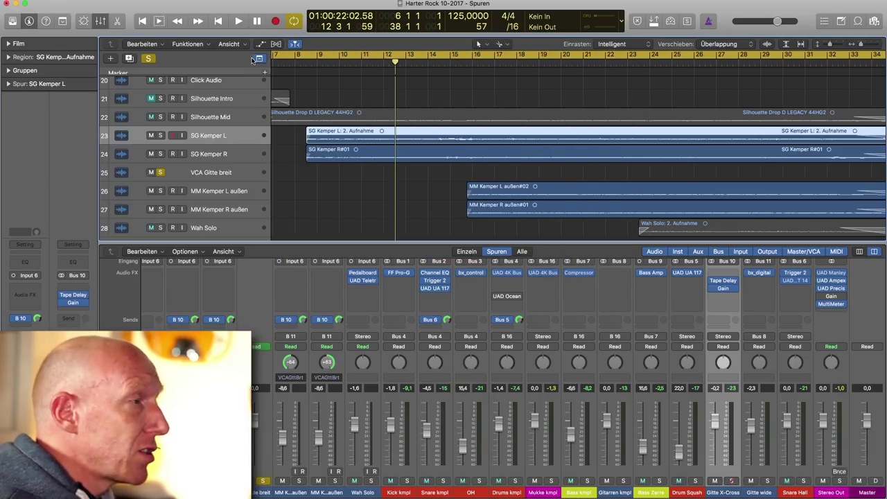
pyautogui.click(724, 292)
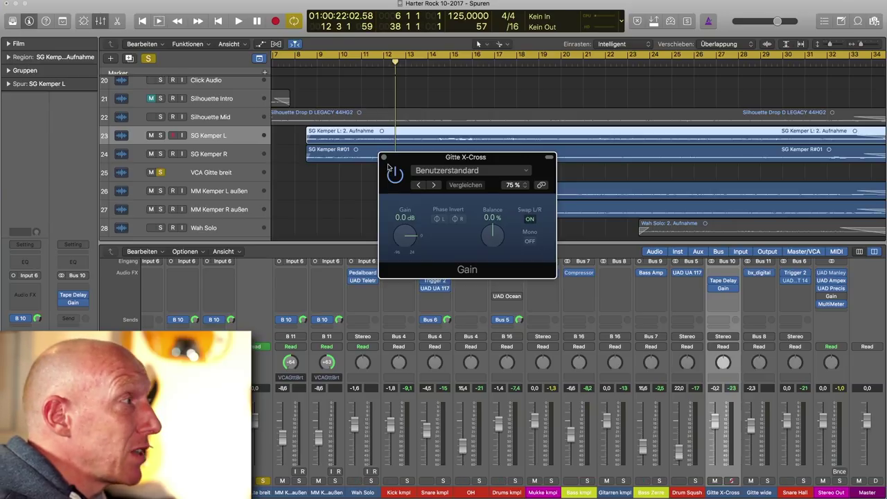
pyautogui.click(384, 157)
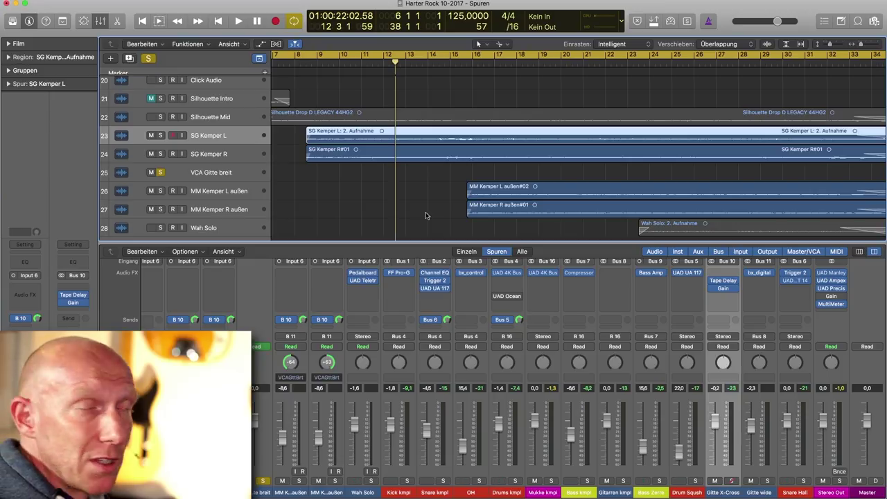
# Turn off solo on the VCA Gitte breit track and look over the neighbouring bass and guitar tracks
pyautogui.click(161, 173)
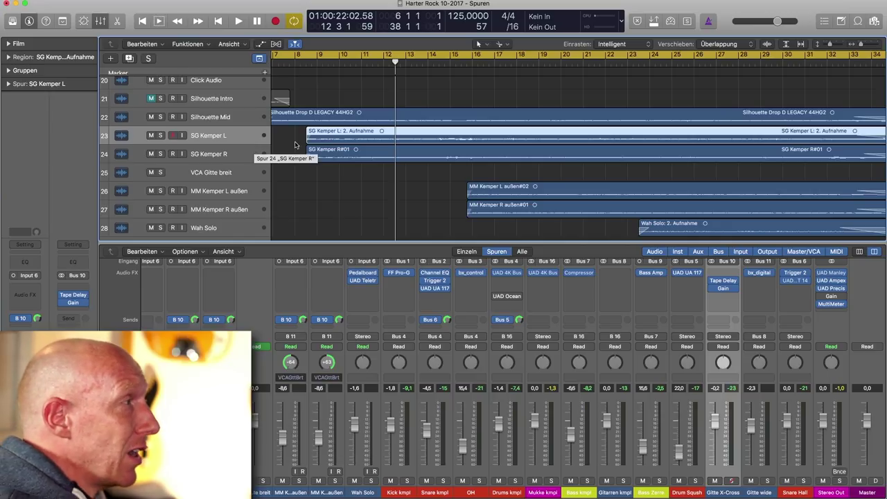
pyautogui.hscroll(-3, 318, 140)
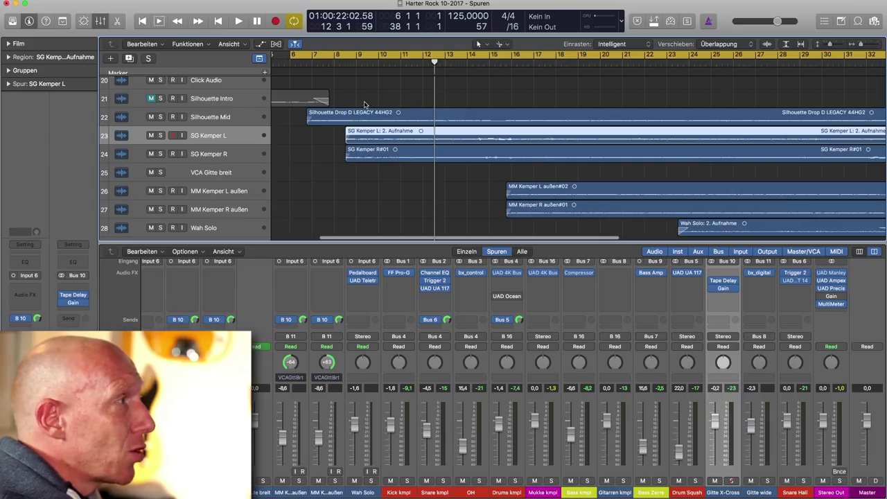
pyautogui.scroll(3, 472, 95)
pyautogui.scroll(3, 472, 95)
pyautogui.scroll(-5, 474, 88)
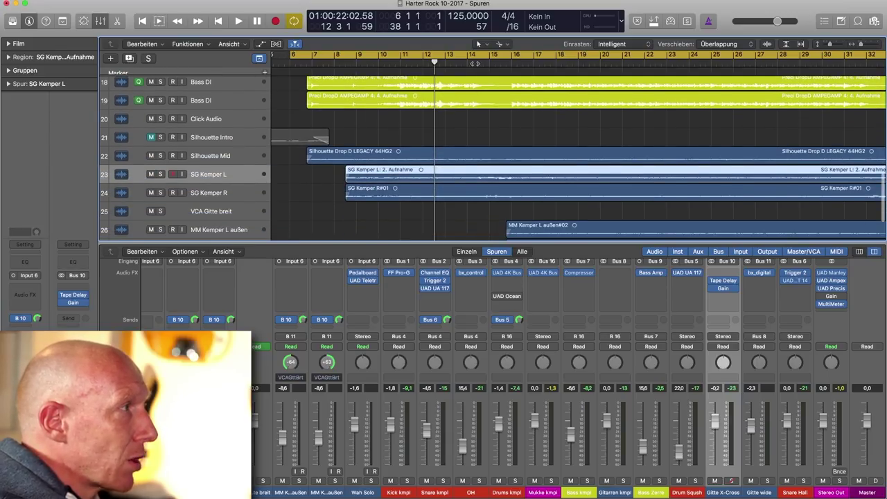
# Play the full mix from about bar 14 and stop just before the MM Kemper außen regions begin
pyautogui.doubleClick(468, 64)
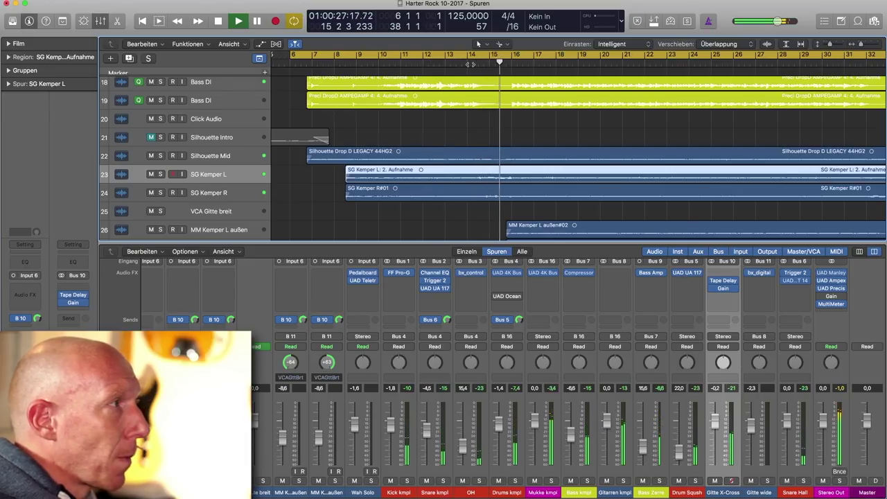
pyautogui.press('space')
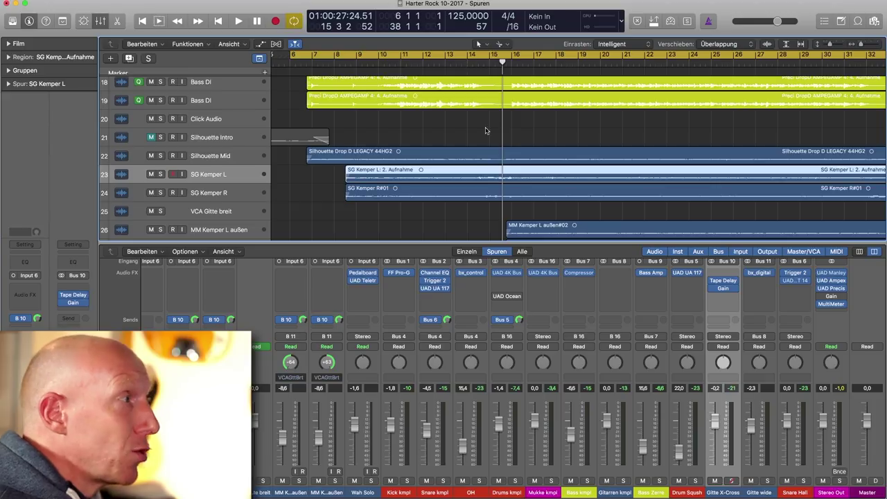
pyautogui.scroll(-3, 489, 135)
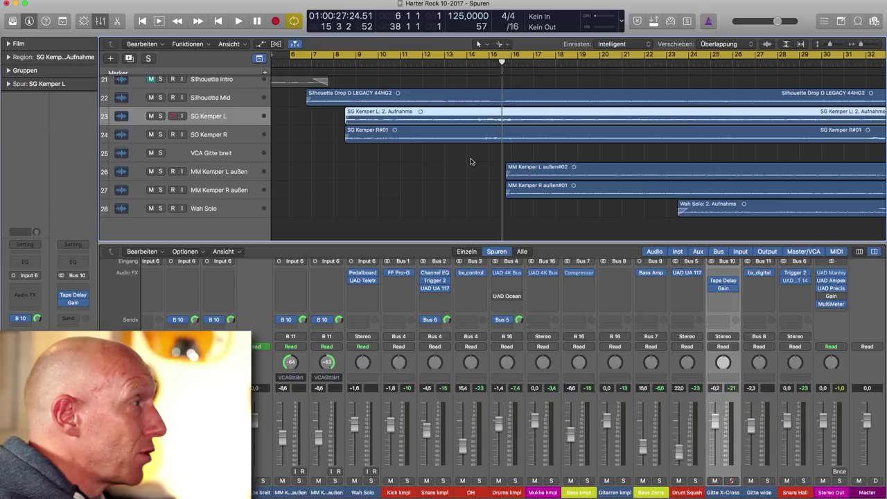
# Select the MM Kemper L außen track, inspect the bx_digital settings on its Gitte wide bus channel, and close the plug-in window
pyautogui.click(220, 171)
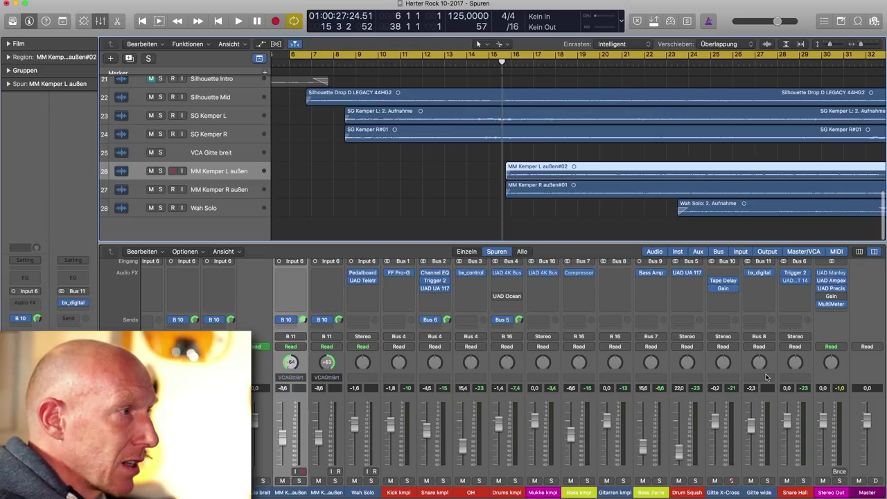
pyautogui.click(768, 323)
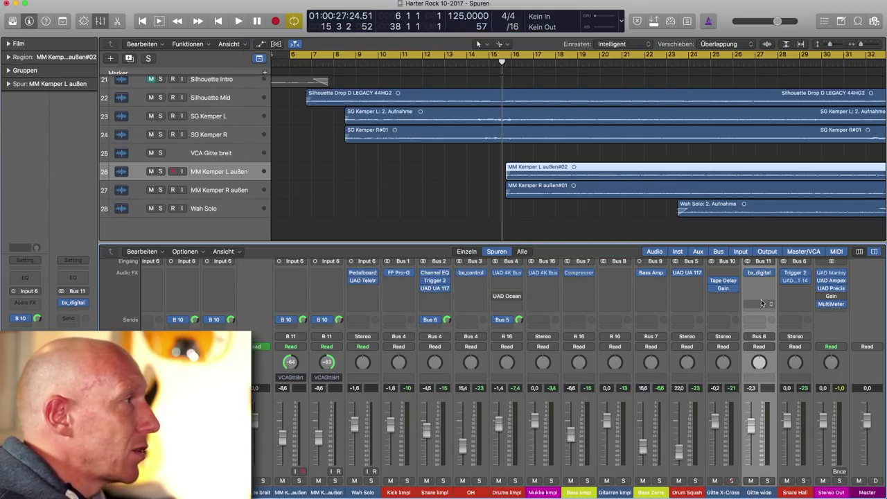
pyautogui.click(758, 273)
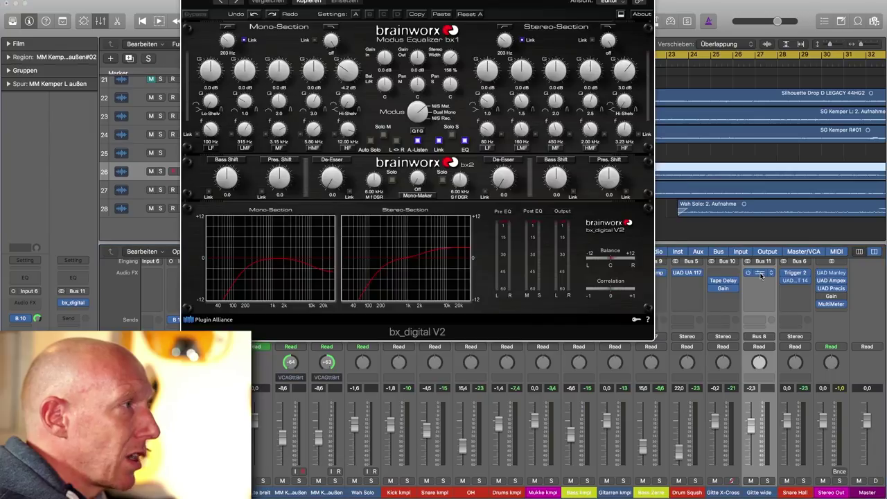
pyautogui.moveTo(456, 1); pyautogui.dragTo(409, 50)
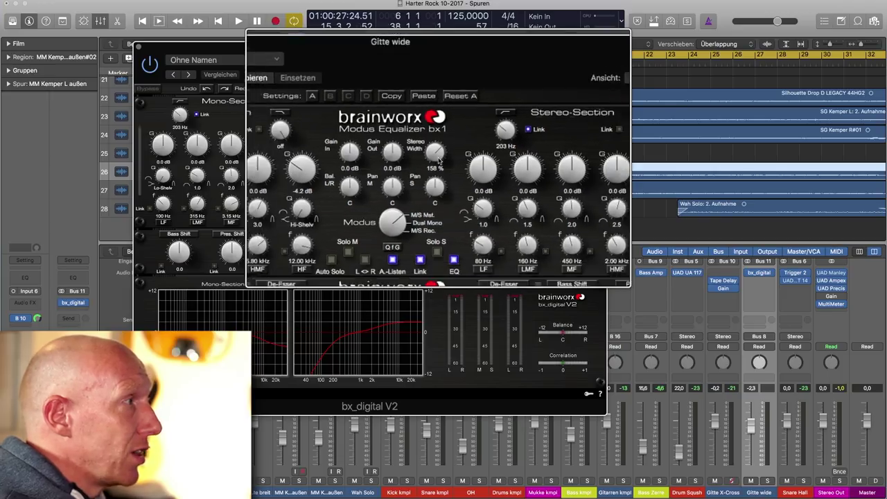
pyautogui.click(140, 47)
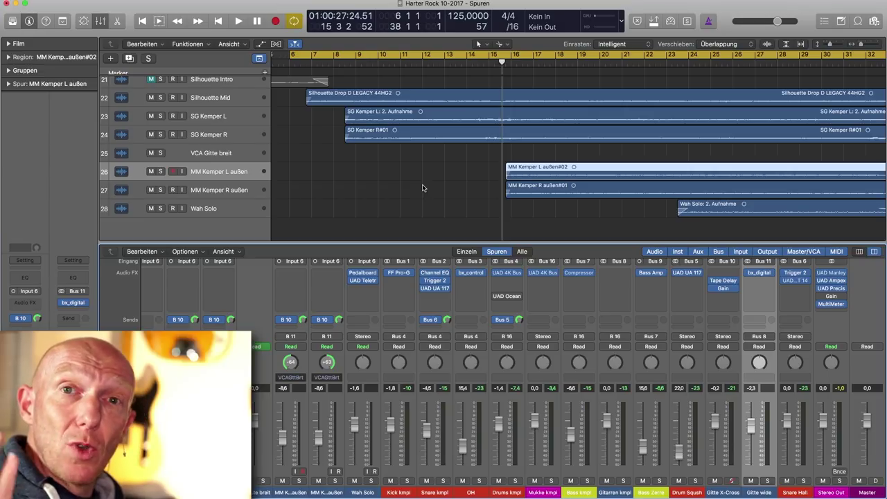
# Solo both MM Kemper außen tracks, play them up to about bar 18, and turn their solo off again
pyautogui.keyDown('shift'); pyautogui.click(228, 194); pyautogui.keyUp('shift')
pyautogui.press('s')
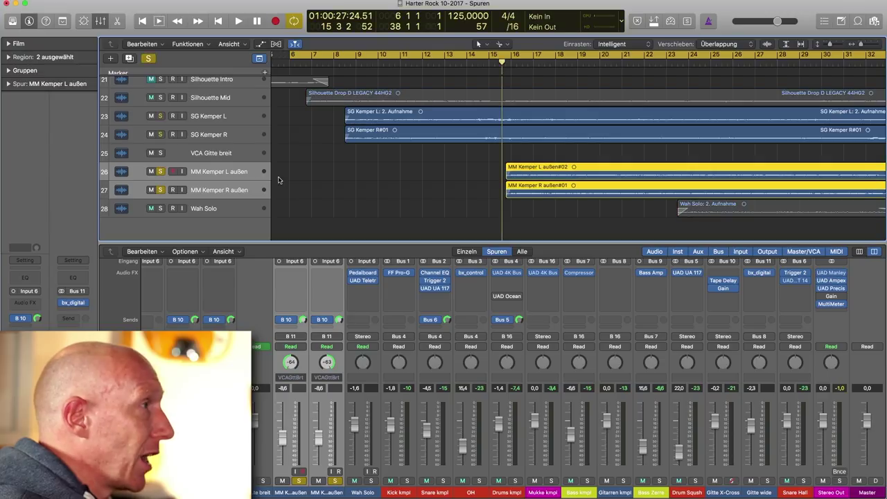
pyautogui.press('space')
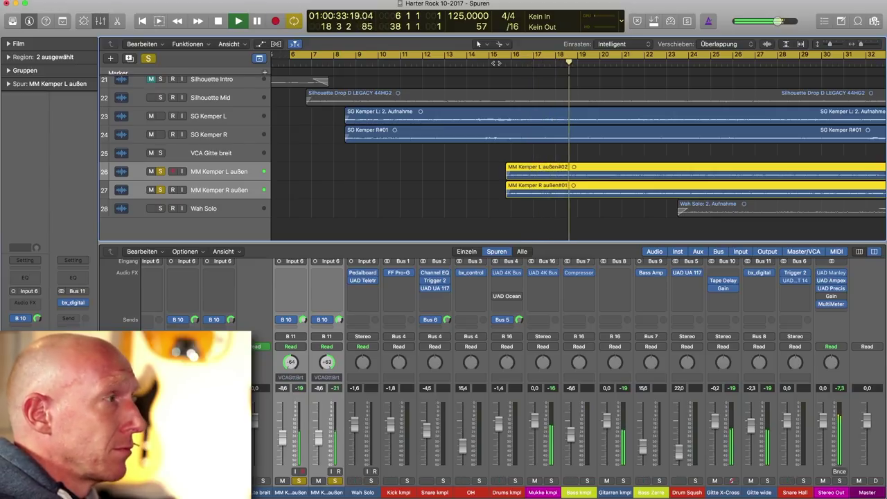
pyautogui.press('space')
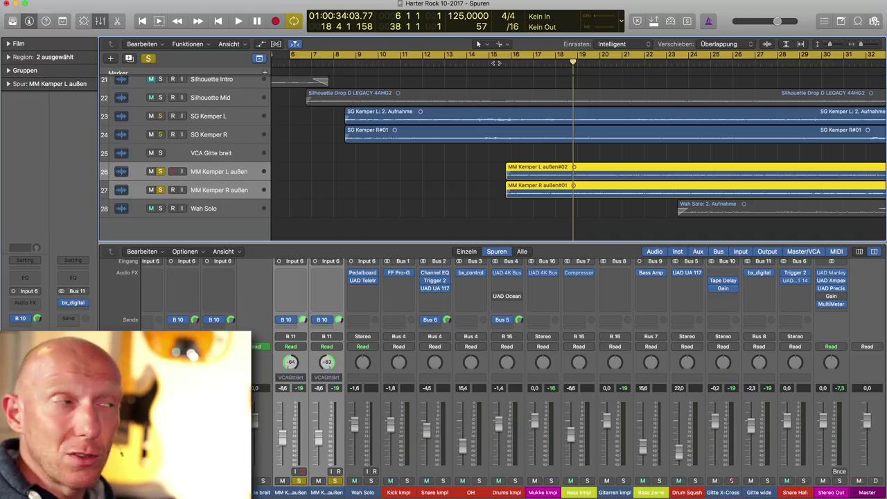
pyautogui.click(160, 171)
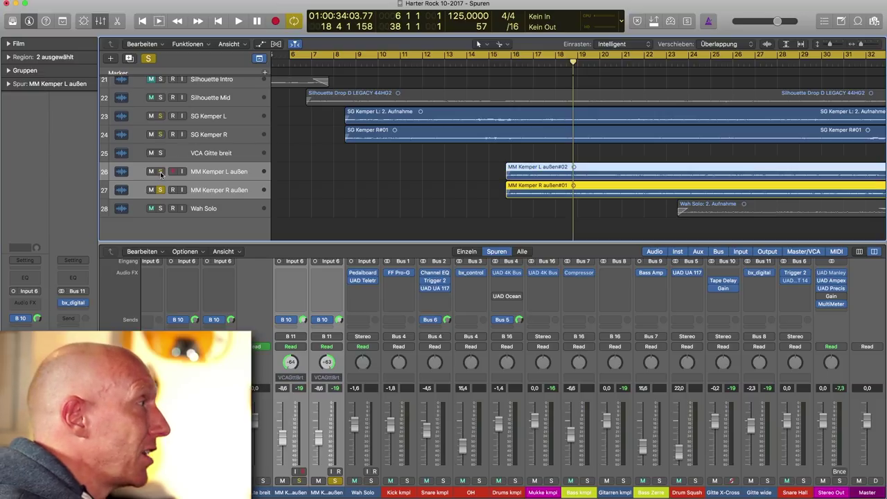
pyautogui.click(161, 190)
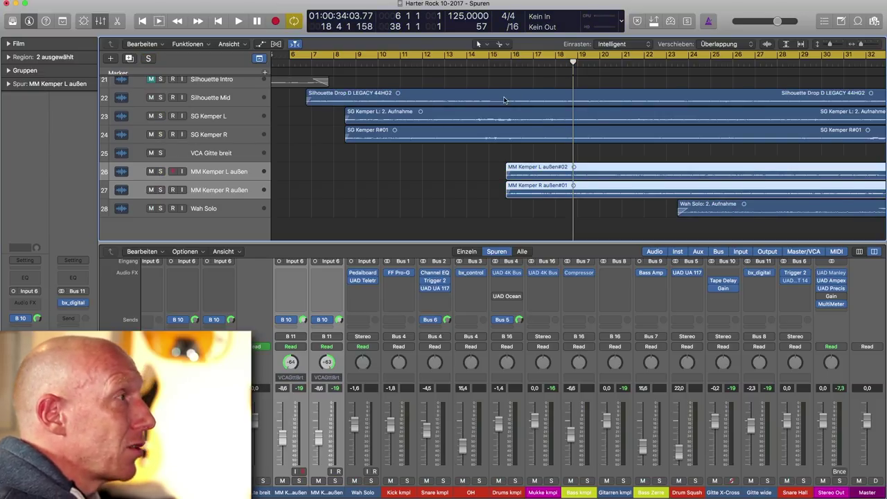
# Play the full mix from about bar 14, muting and unmuting both MM Kemper außen tracks to compare, and stop at bar 23
pyautogui.scroll(2, 504, 100)
pyautogui.click(468, 63)
pyautogui.press('space')
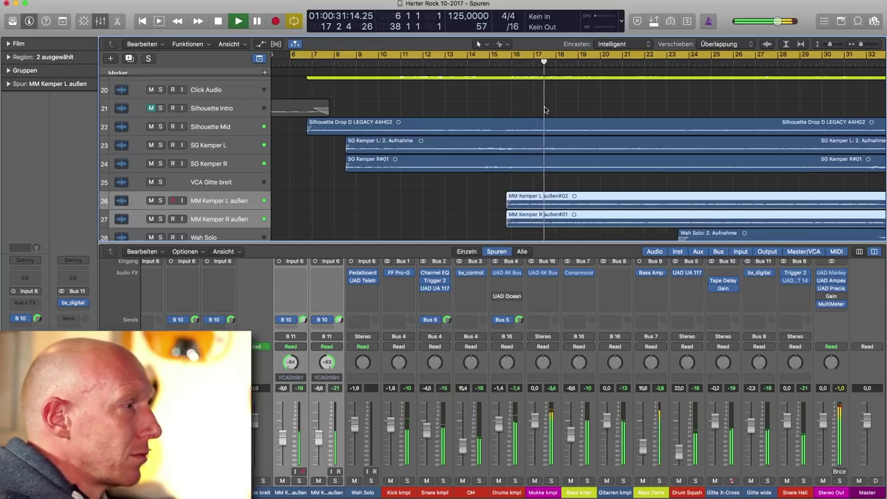
pyautogui.click(151, 202)
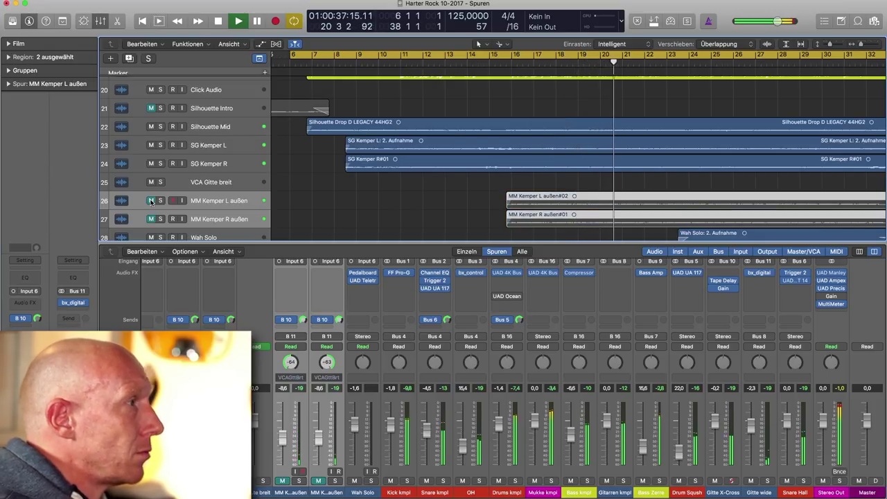
pyautogui.click(151, 201)
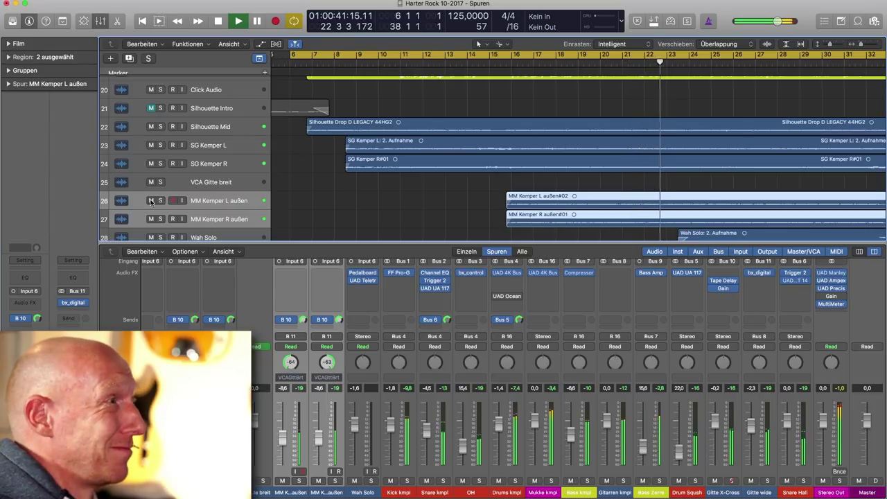
pyautogui.press('space')
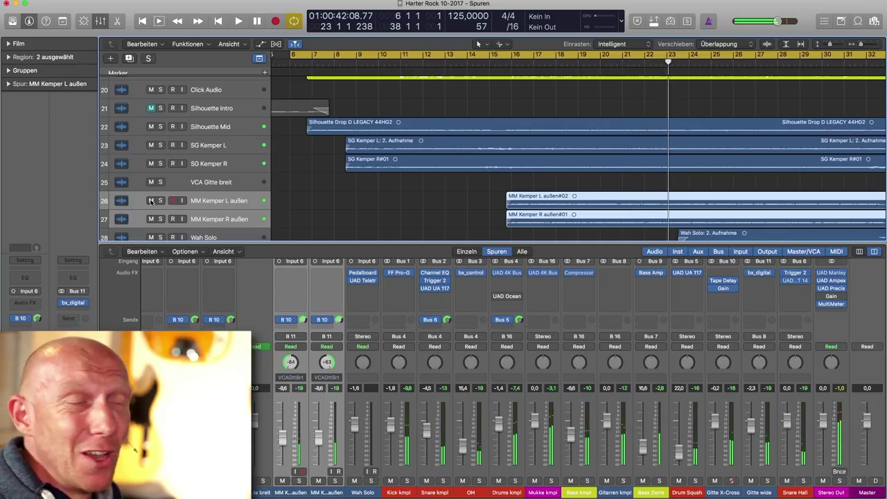
# Select the Wah Solo track and solo it
pyautogui.scroll(-3, 151, 201)
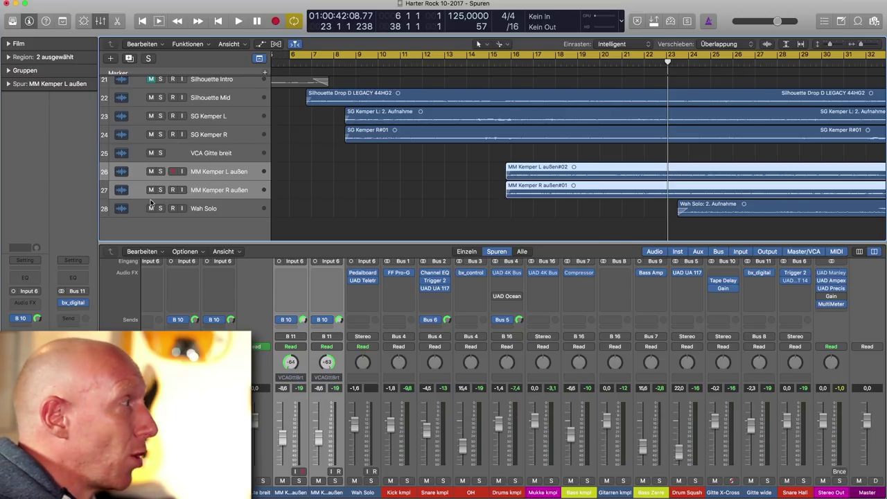
pyautogui.hscroll(-1, 151, 202)
pyautogui.click(155, 207)
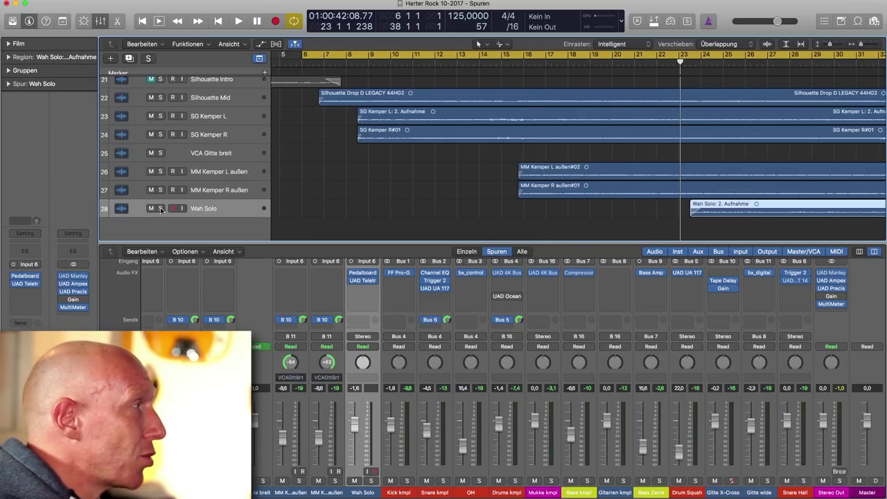
pyautogui.click(161, 209)
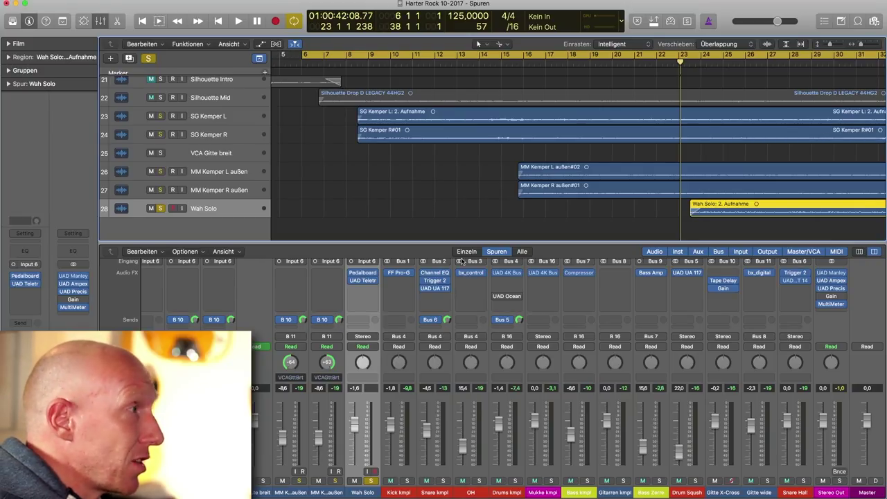
pyautogui.hscroll(3, 478, 181)
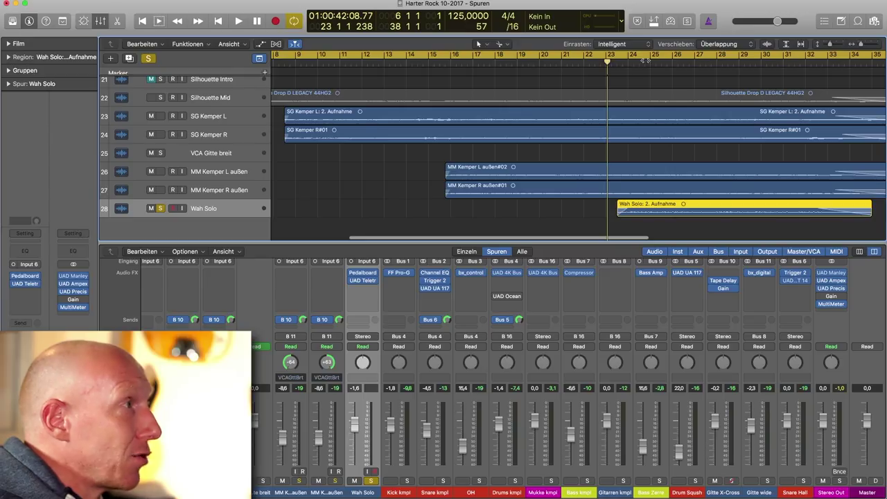
# Play the Wah Solo from bar 23, comparing it with the Gitte X-Cross channel muted and unmuted, and stop at about bar 28
pyautogui.press('space')
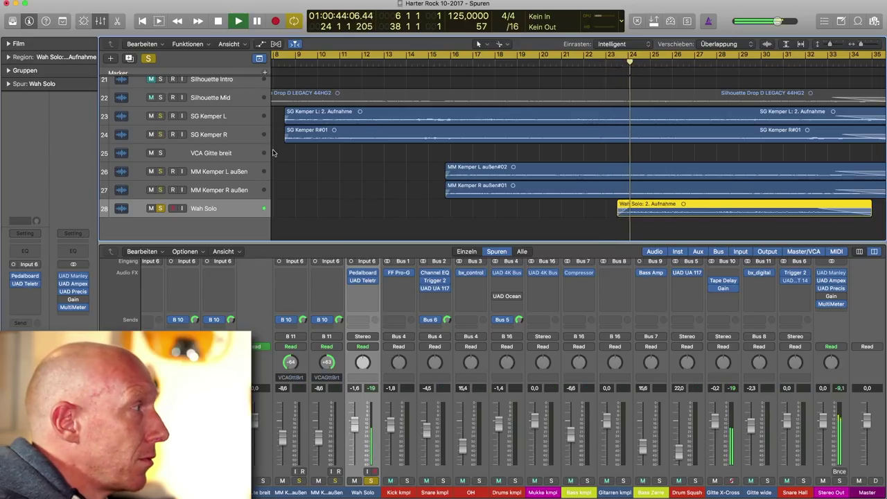
pyautogui.keyDown('alt'); pyautogui.click(716, 480); pyautogui.keyUp('alt')
pyautogui.keyDown('alt'); pyautogui.click(716, 481); pyautogui.keyUp('alt')
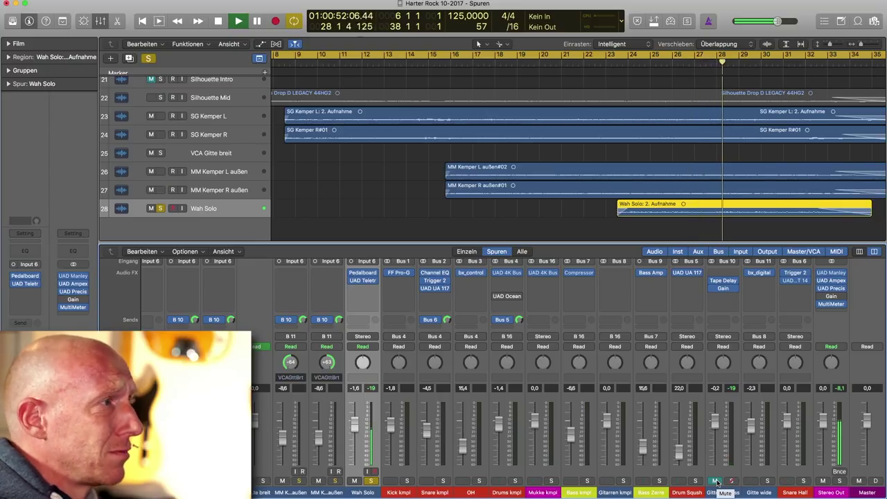
pyautogui.press('space')
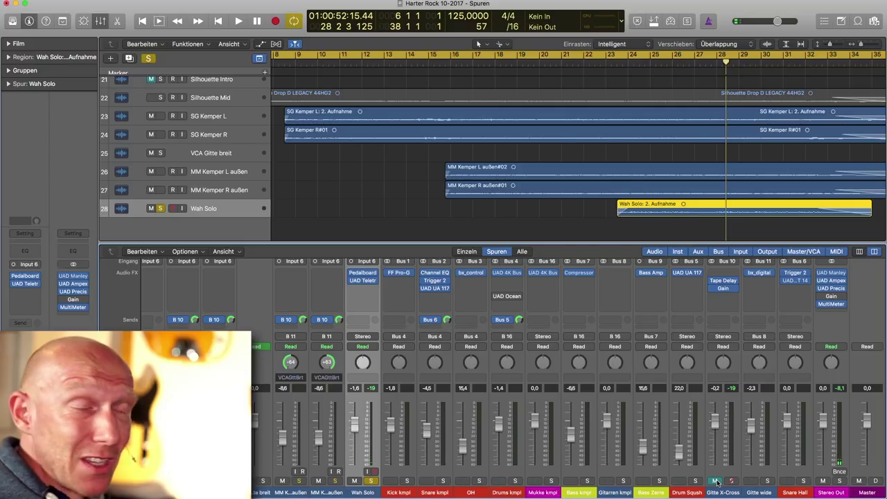
pyautogui.hscroll(1, 623, 144)
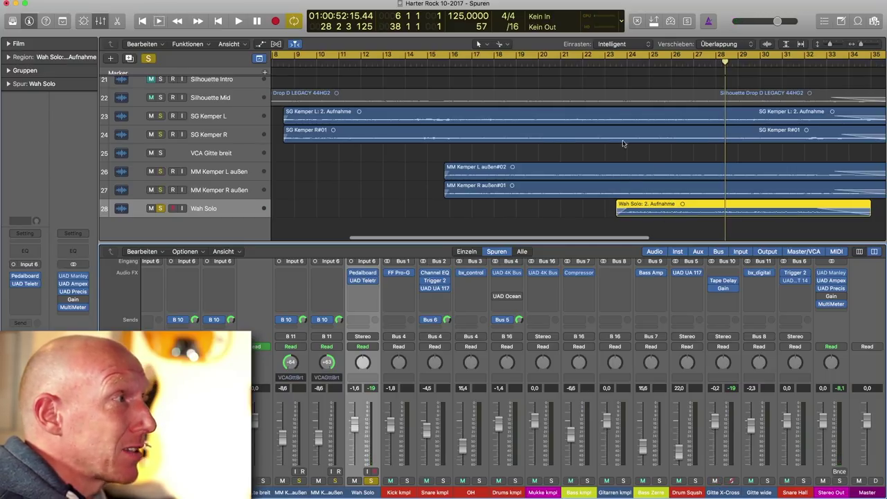
# Play from about bar 21, switch off solo during playback to hear the Wah Solo in the full mix, and stop near bar 31
pyautogui.doubleClick(563, 65)
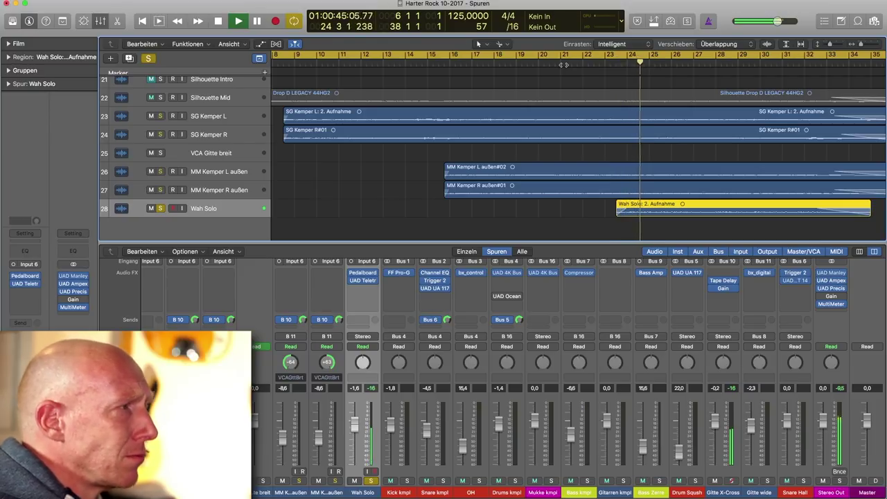
pyautogui.hotkey('ctrl', 's')
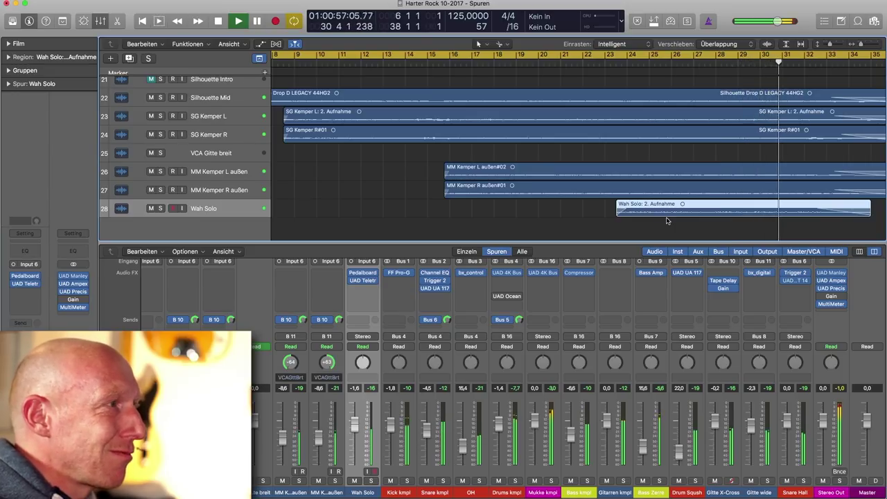
pyautogui.press('space')
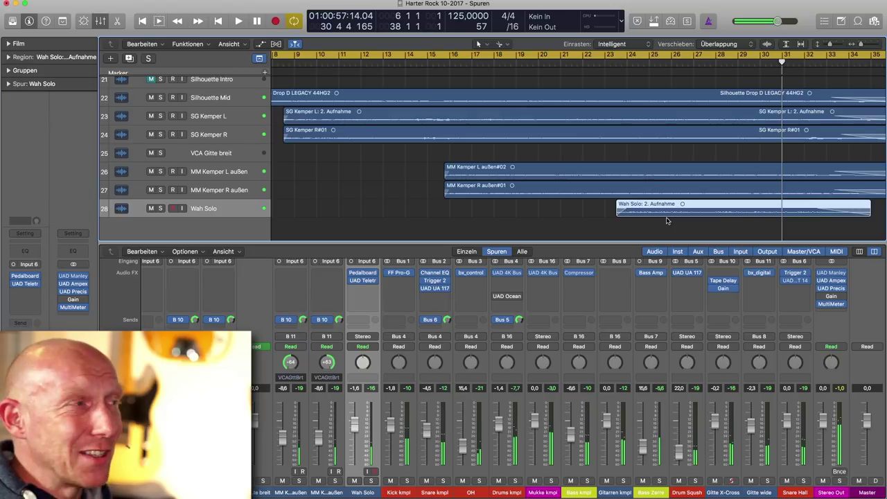